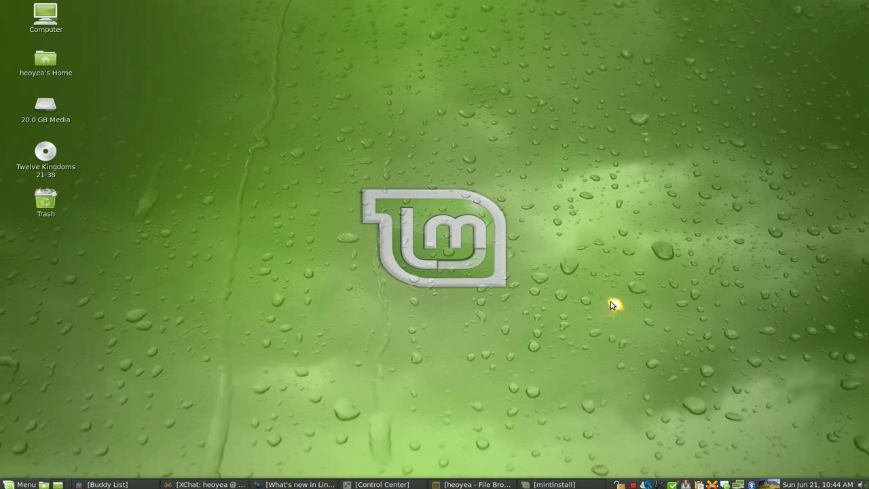
Step: Restore the mintInstall window from the taskbar, showing its list of 13 web browsers
click(569, 485)
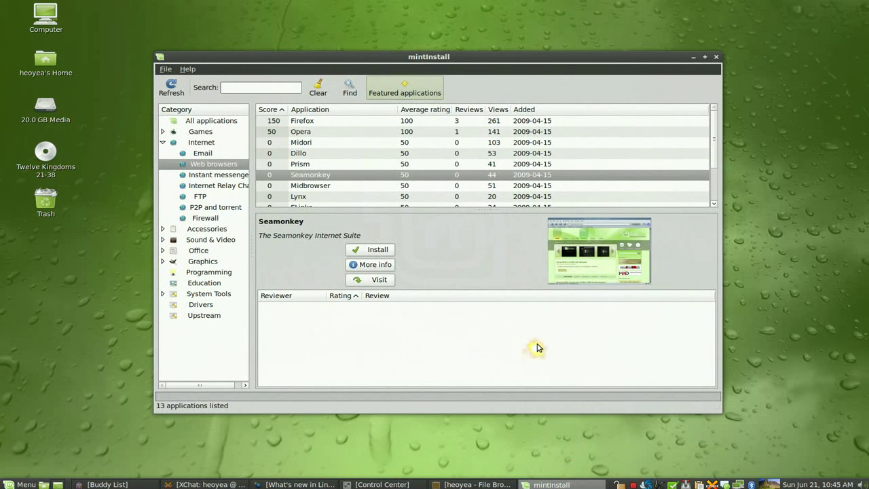
Step: View the Dillo and Midbrowser details, then bring up the Featured applications list
click(370, 155)
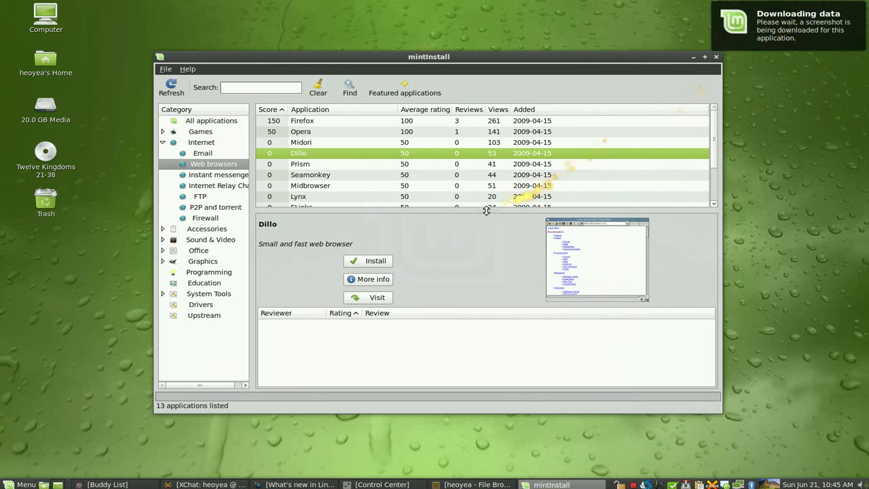
click(443, 186)
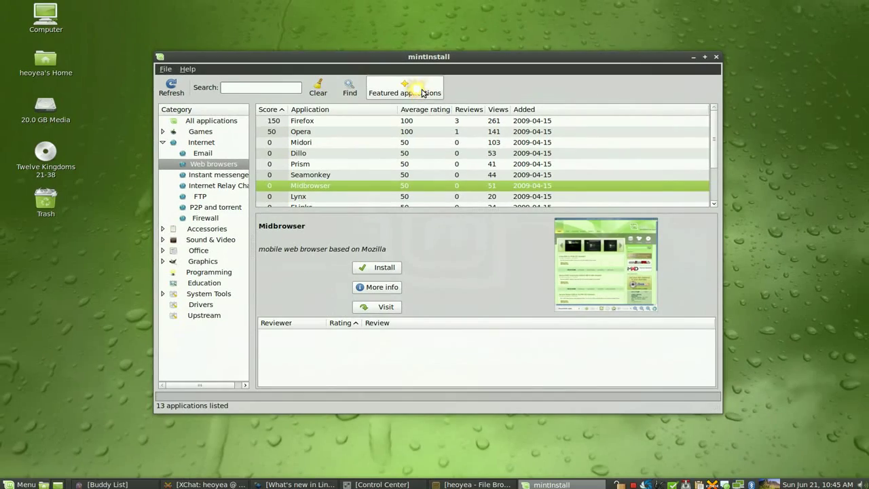
click(420, 93)
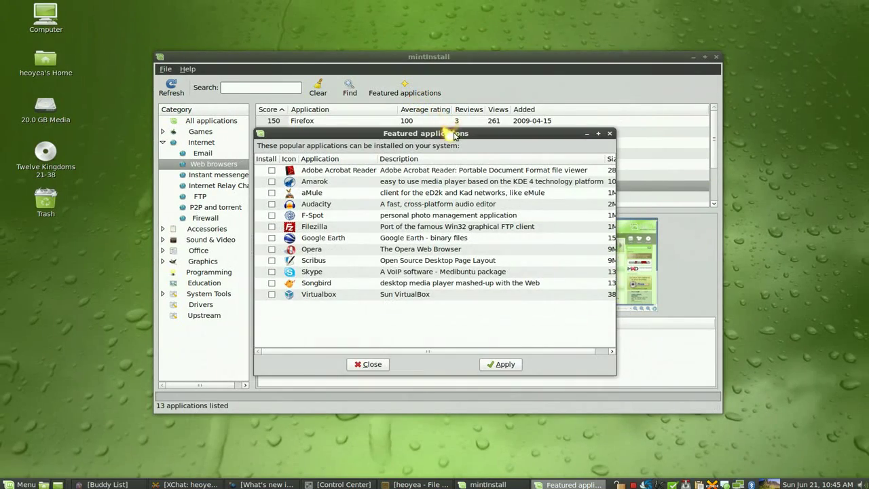
drag(416, 113, 621, 126)
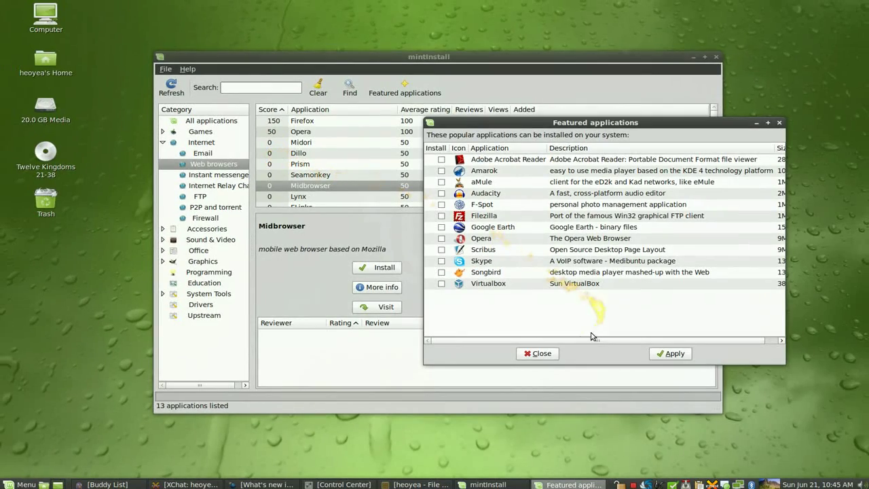
click(538, 351)
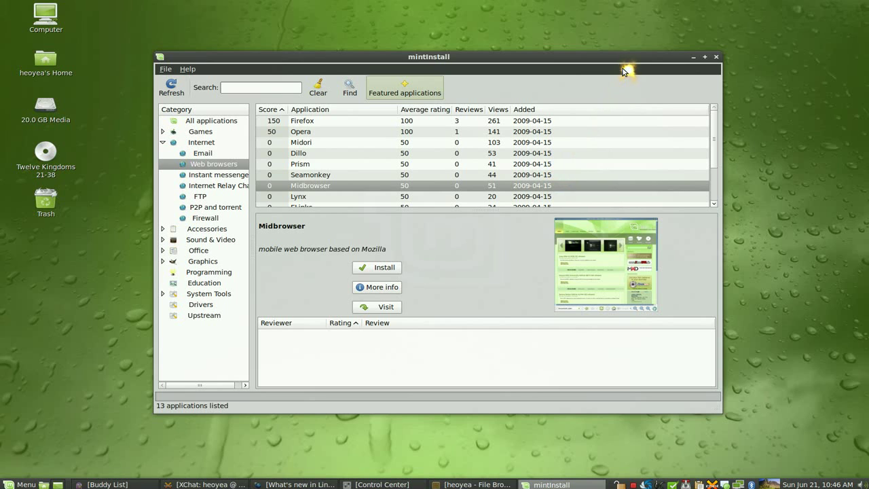
Step: Minimize mintInstall and launch mintDesktop from the Control Center
click(694, 57)
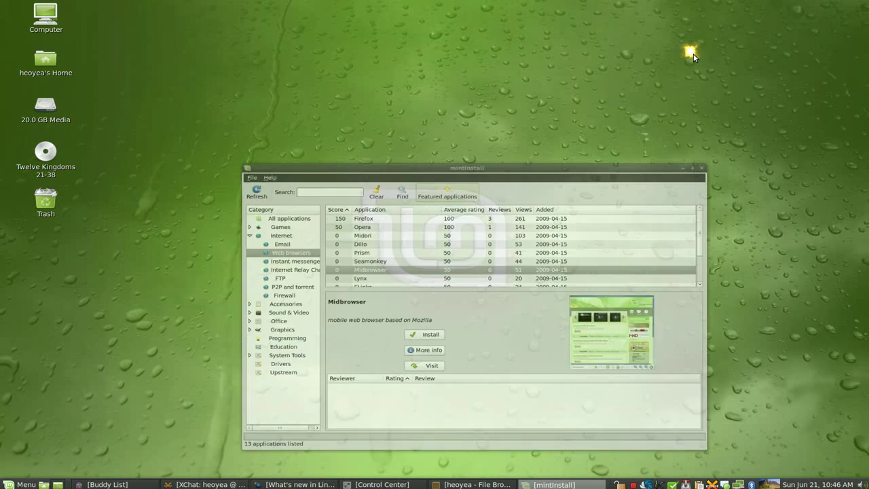
click(380, 484)
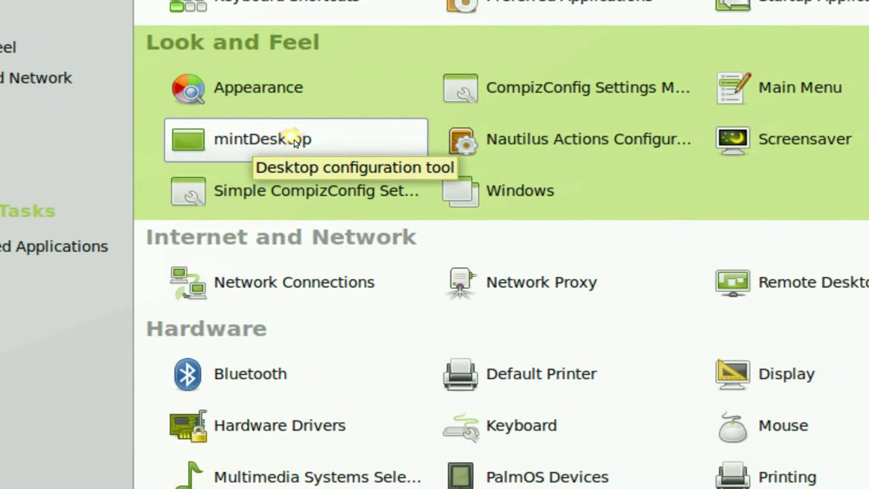
click(304, 143)
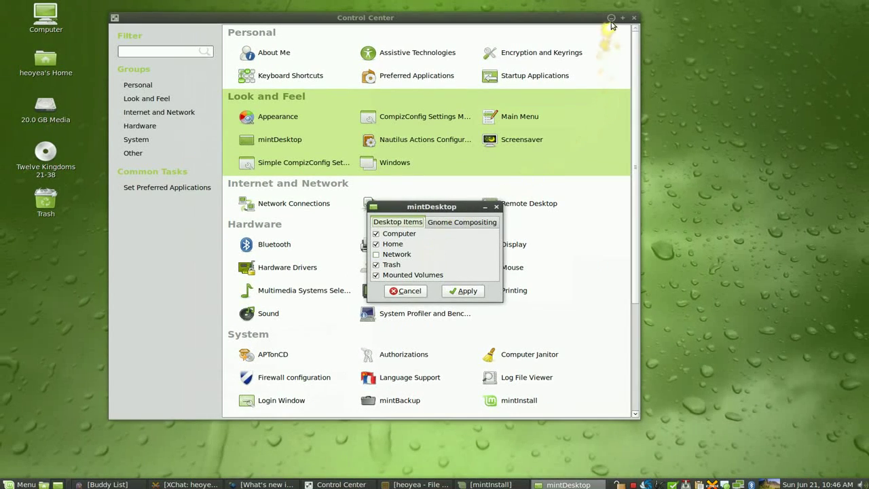
click(610, 18)
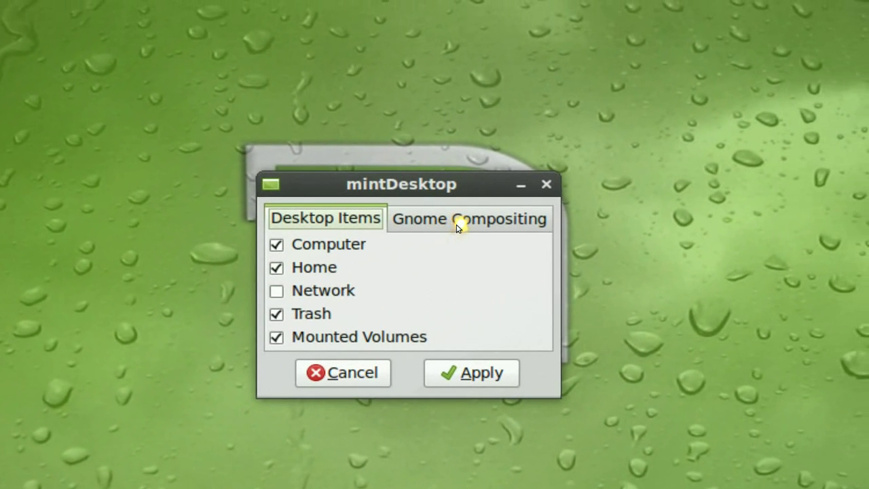
Step: Uncheck the Computer, Home, Trash and Mounted Volumes desktop icons and apply the changes
click(523, 183)
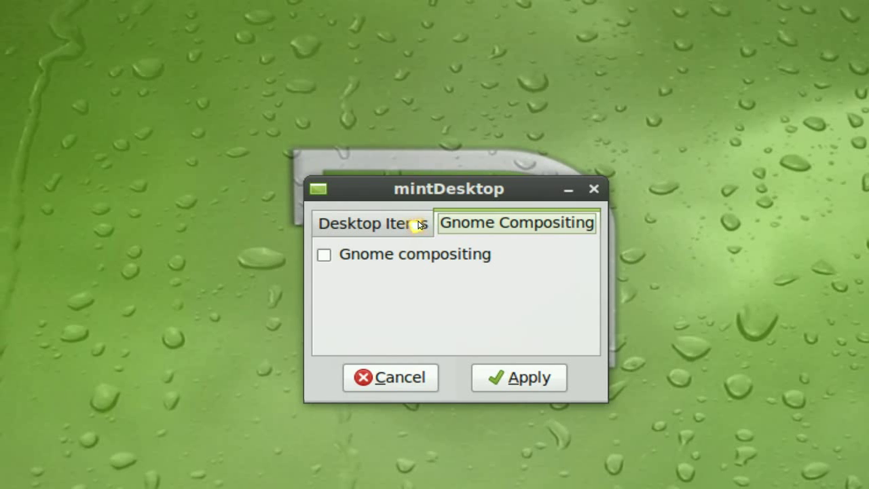
click(418, 225)
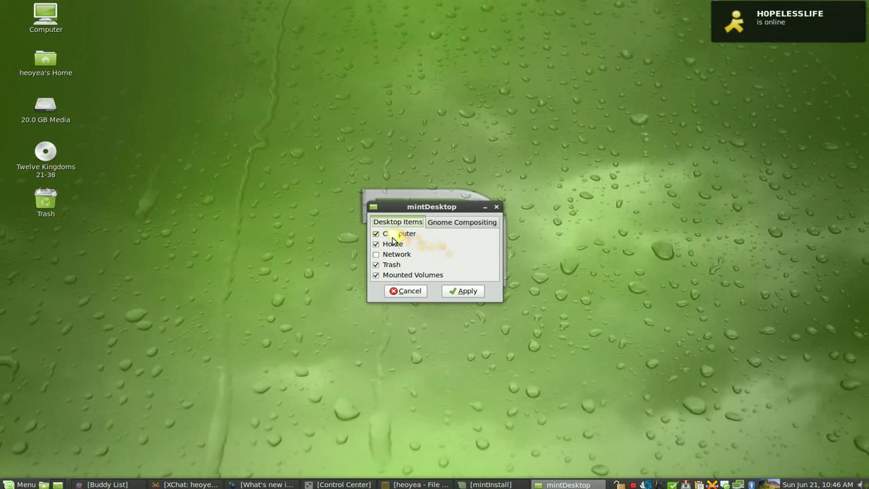
click(391, 234)
click(387, 244)
click(383, 264)
click(385, 274)
click(469, 294)
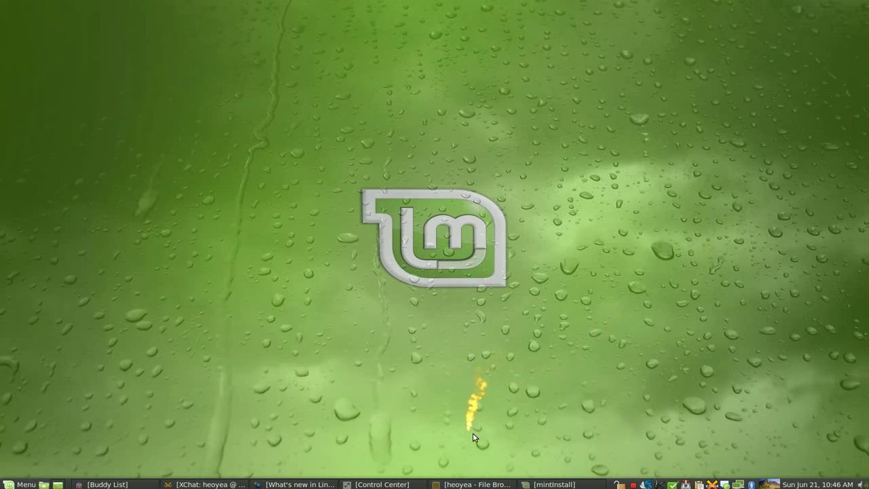
Step: Restore Control Center and scroll down to the System tools such as mintNanny and mintBackup
click(407, 482)
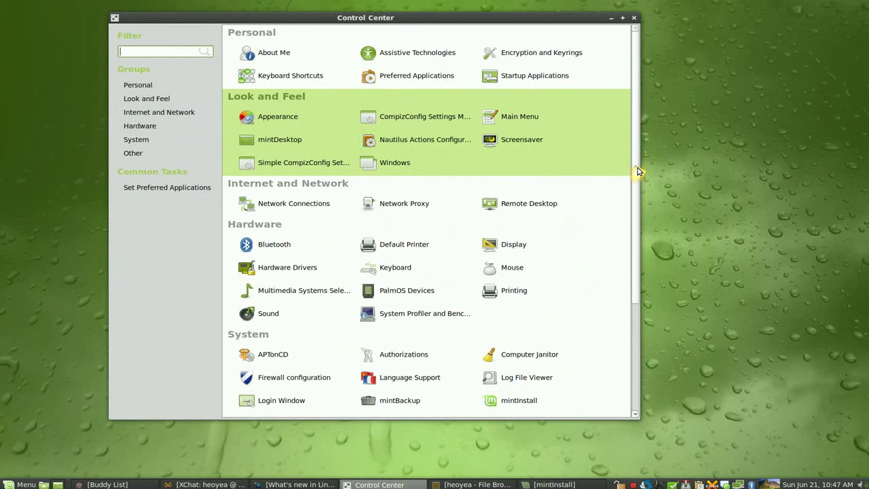
drag(638, 172, 632, 307)
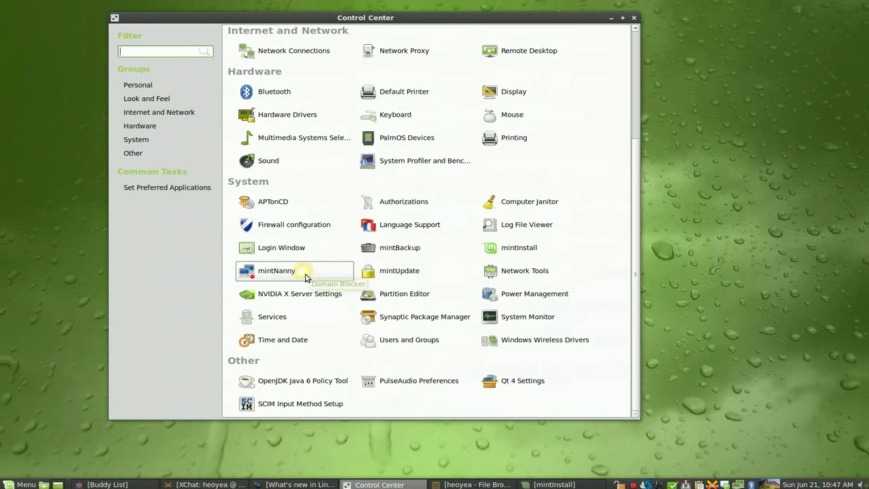
Step: Open mintNanny, cancel adding 'www' as a blocked domain, and close its empty list
click(305, 274)
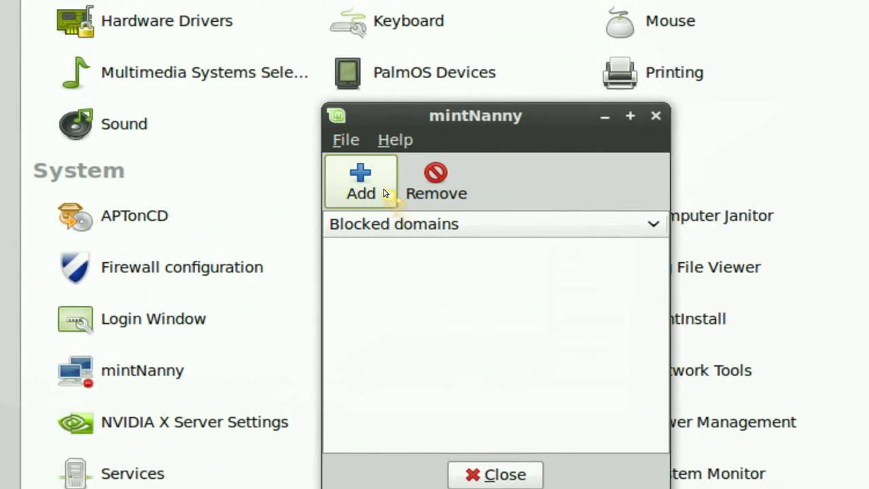
click(384, 193)
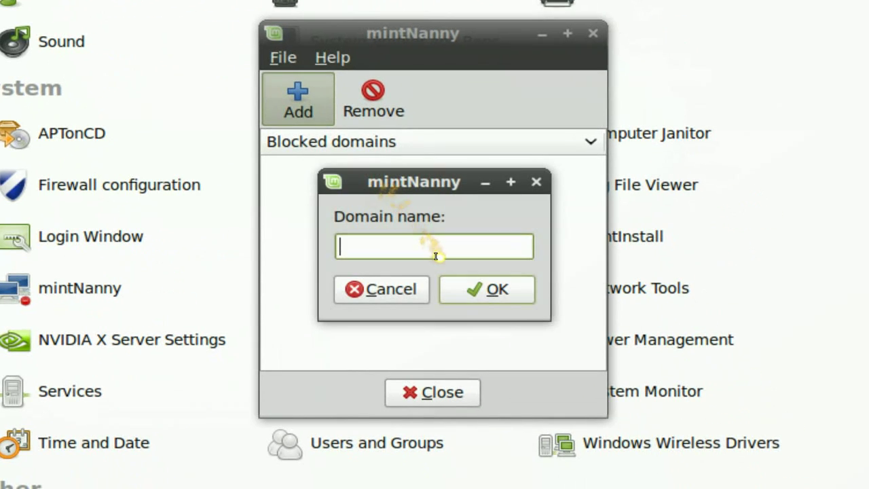
text(www)
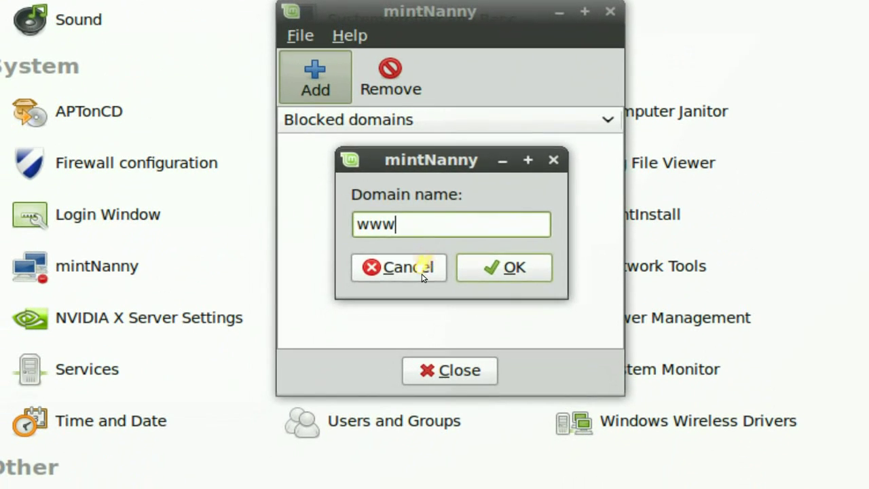
click(420, 278)
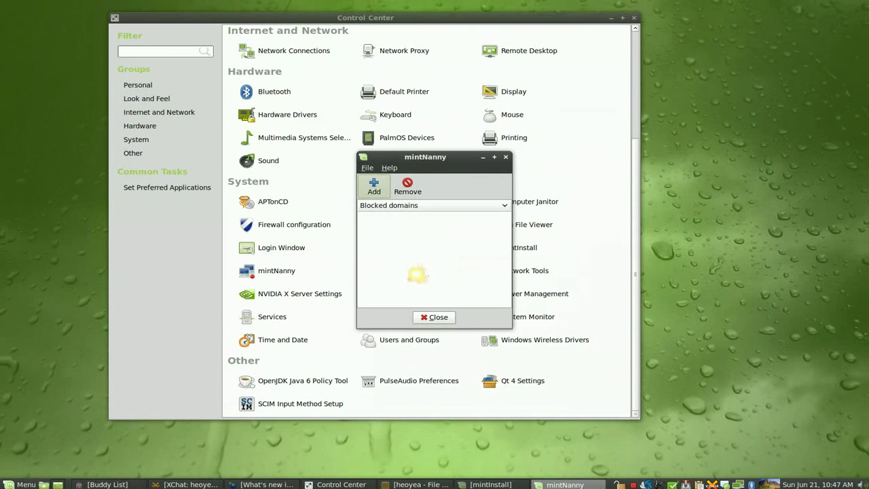
click(435, 317)
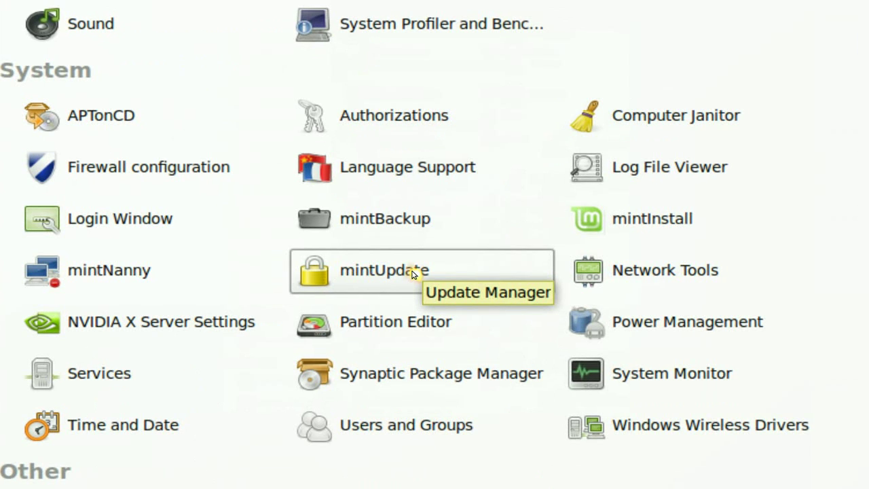
click(412, 226)
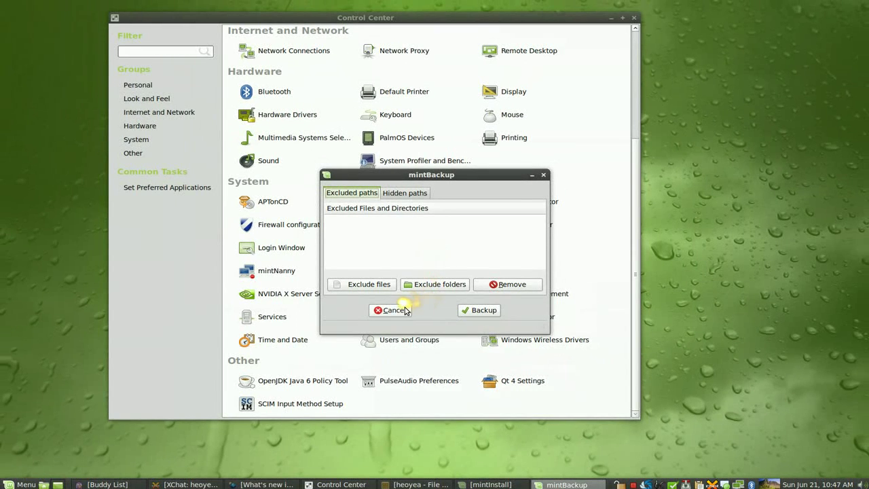
Step: Cancel mintBackup without backing up and show Control Center's System group of tools
click(405, 310)
click(401, 314)
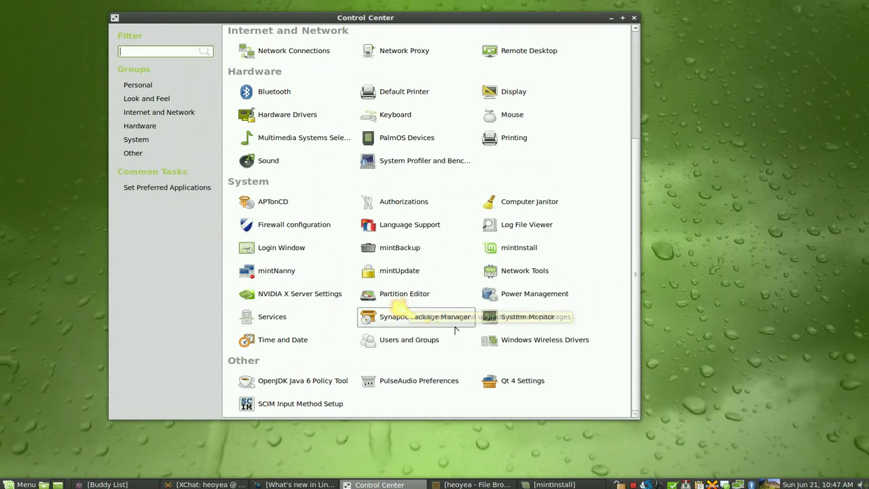
click(515, 380)
click(560, 345)
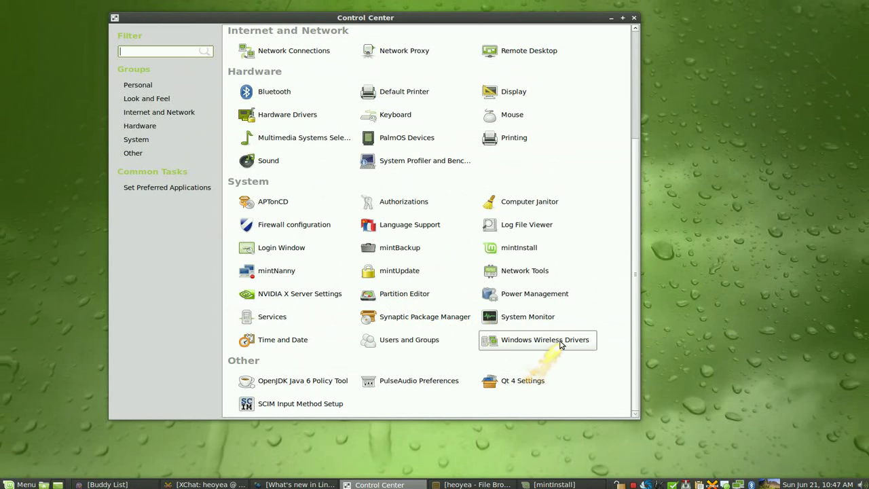
click(176, 141)
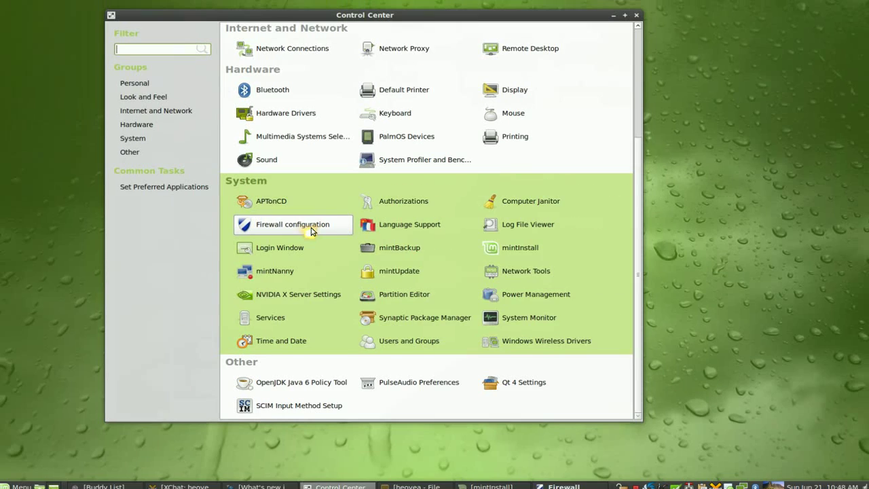
Step: Open Firewall configuration and view the Gufw 9.04.0 About information
click(296, 229)
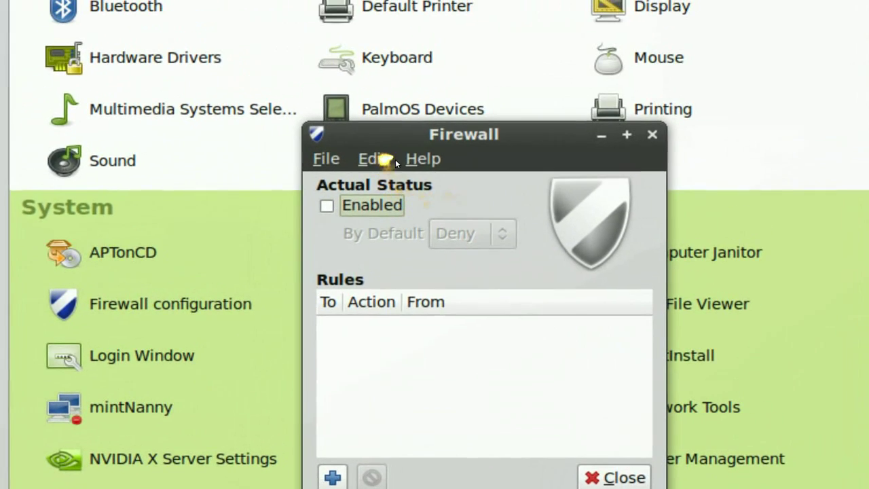
click(399, 161)
click(412, 183)
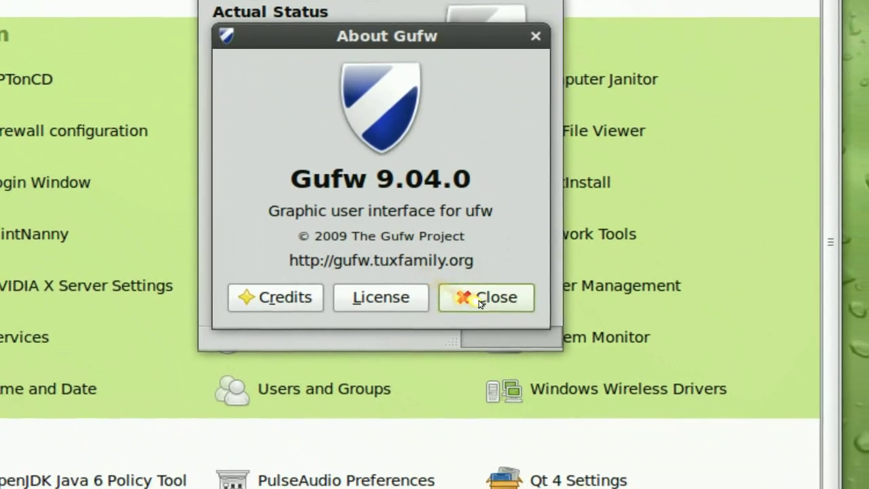
click(522, 348)
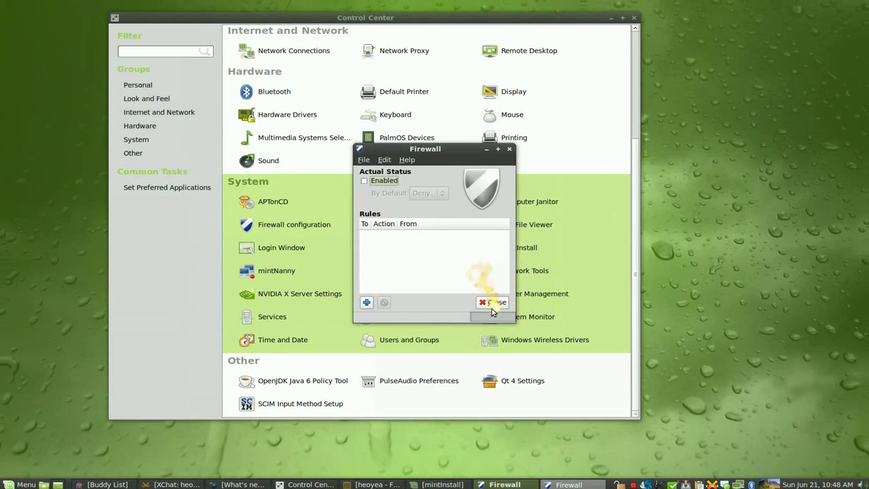
Step: Close the Gufw Firewall and Control Center windows to clear the desktop
click(491, 305)
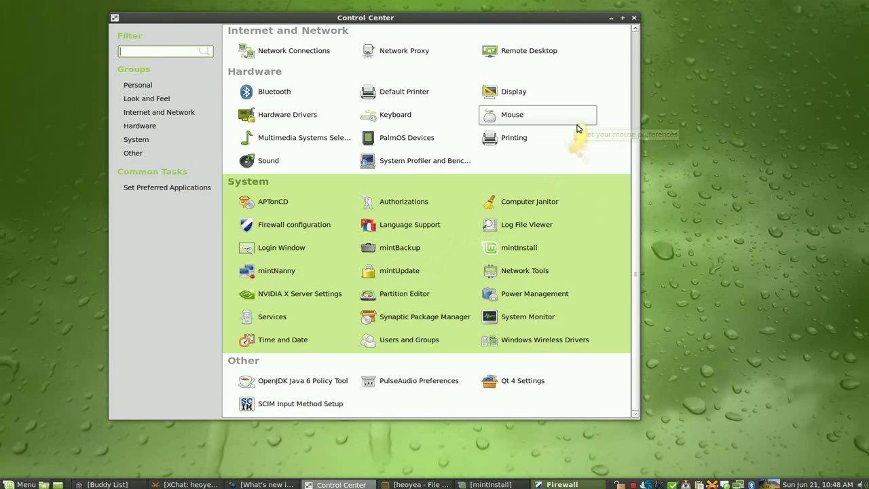
click(633, 17)
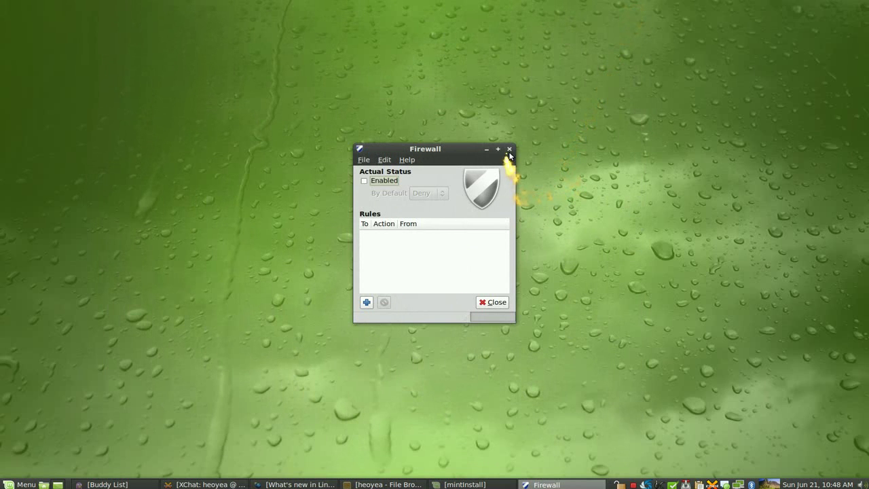
click(509, 149)
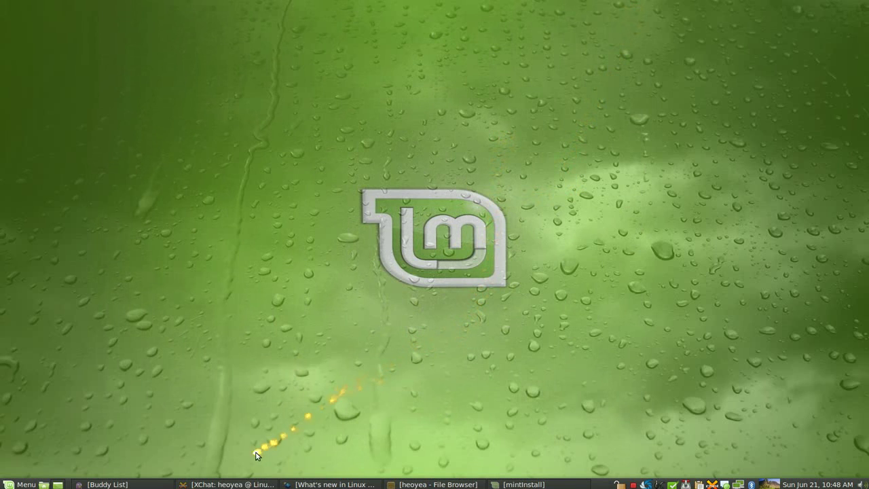
Step: Check XChat's #linuxmint channel, minimize it, and switch to the Linux Mint 7 what's-new page
click(227, 482)
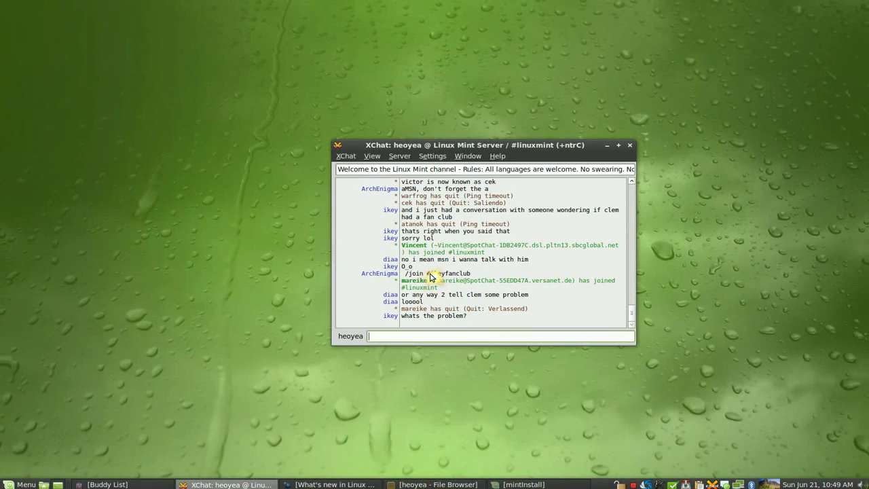
click(607, 146)
click(356, 484)
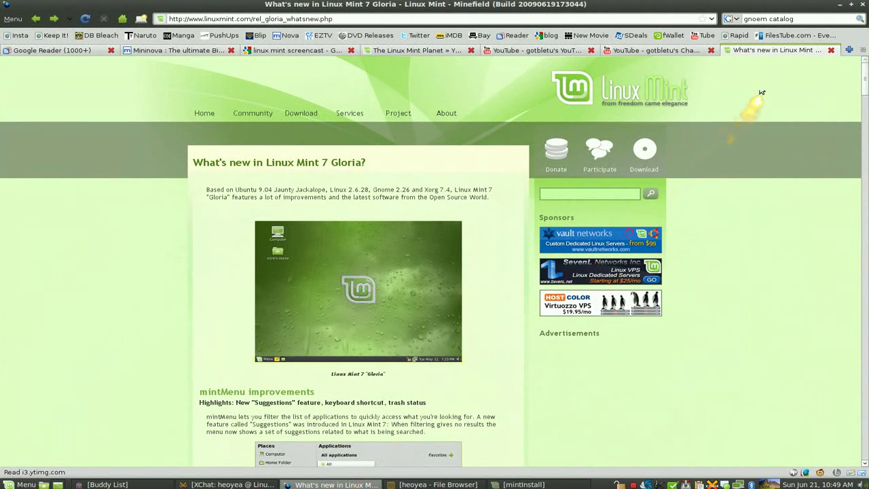
Step: Replace the old search with the presenter's username for Google results, then minimize Firefox
triple_click(806, 18)
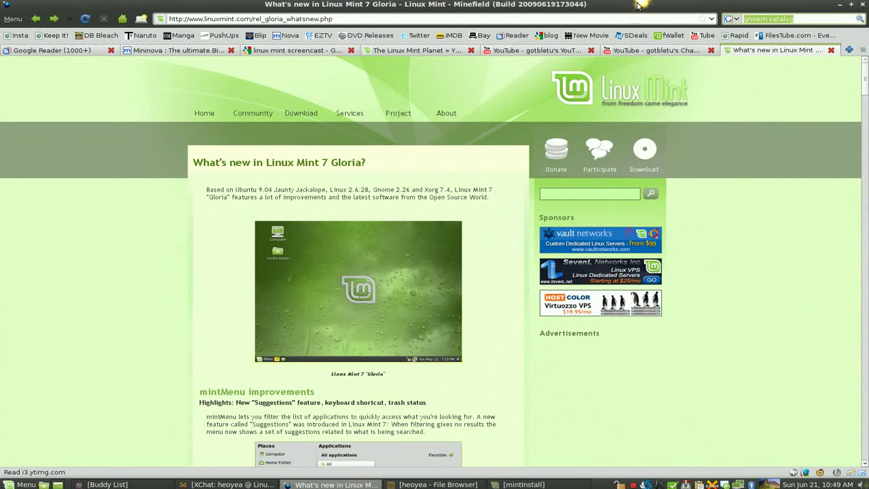
key(BackSpace)
text(gotbl)
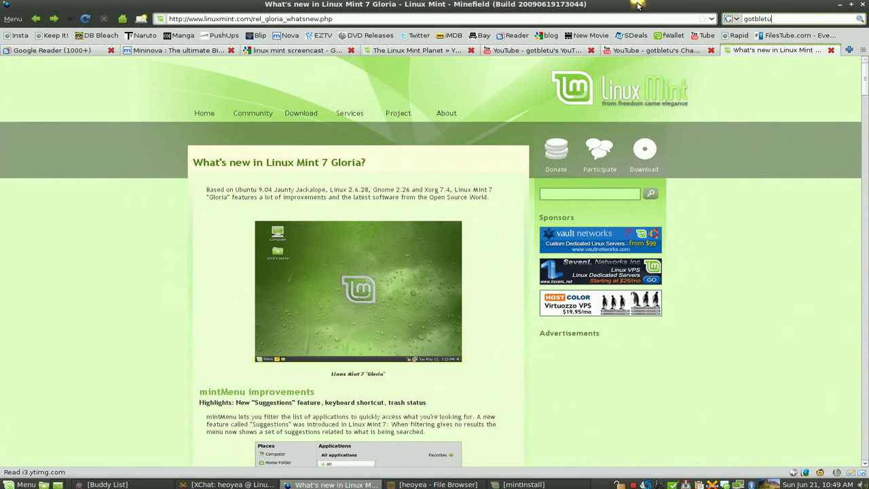
text(etu)
key(Return)
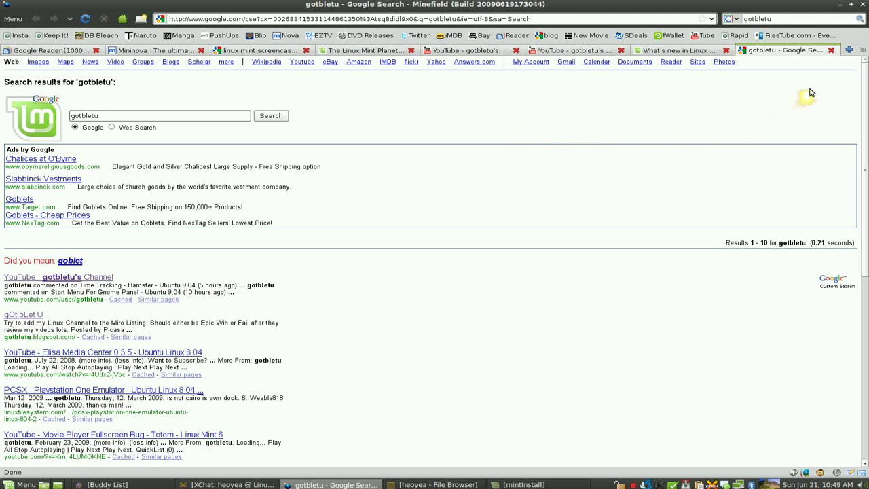
click(840, 4)
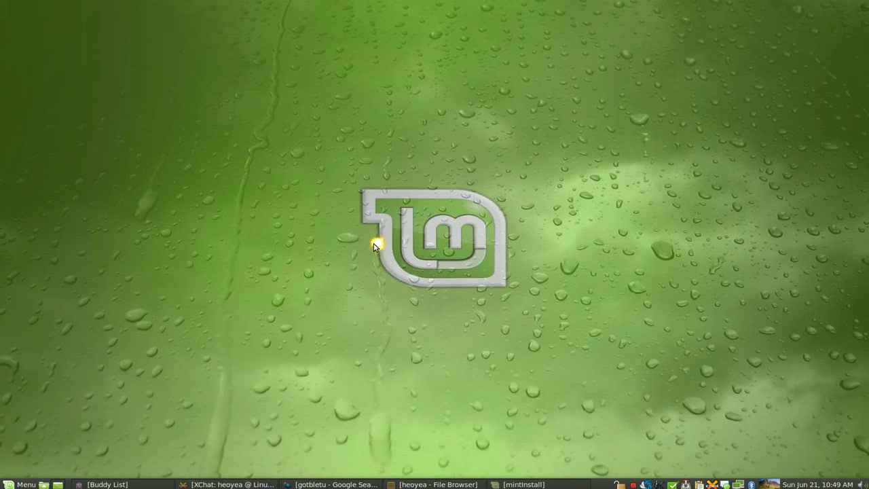